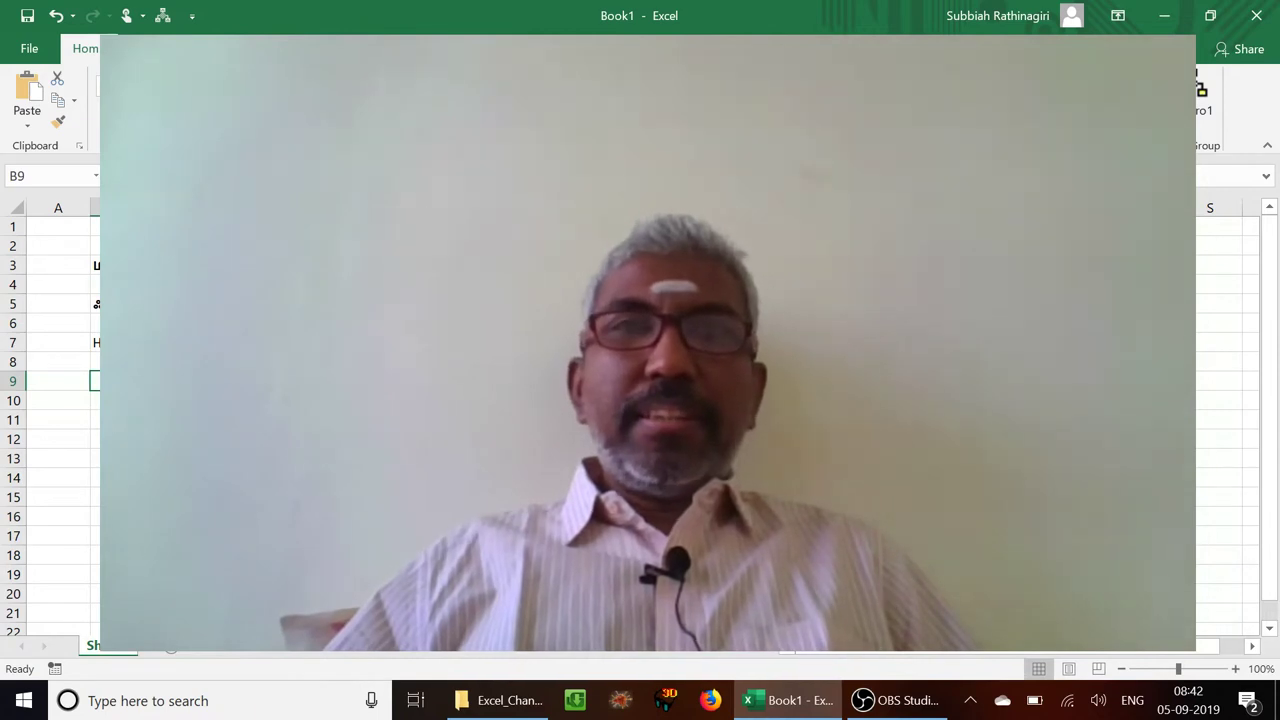
Step: Select an empty cell below the sheet titles and open the Data tab's New Query sources
key("ctrl+Home")
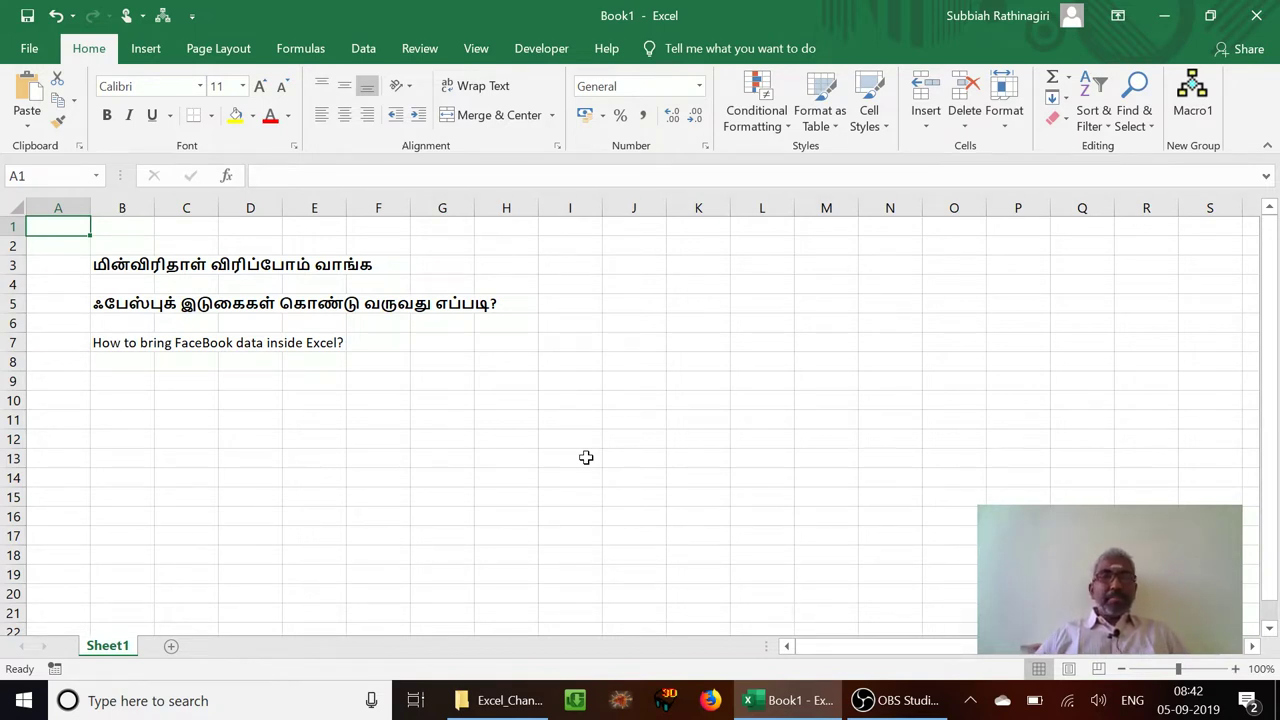
key("Down")
key("Down")
key("Down")
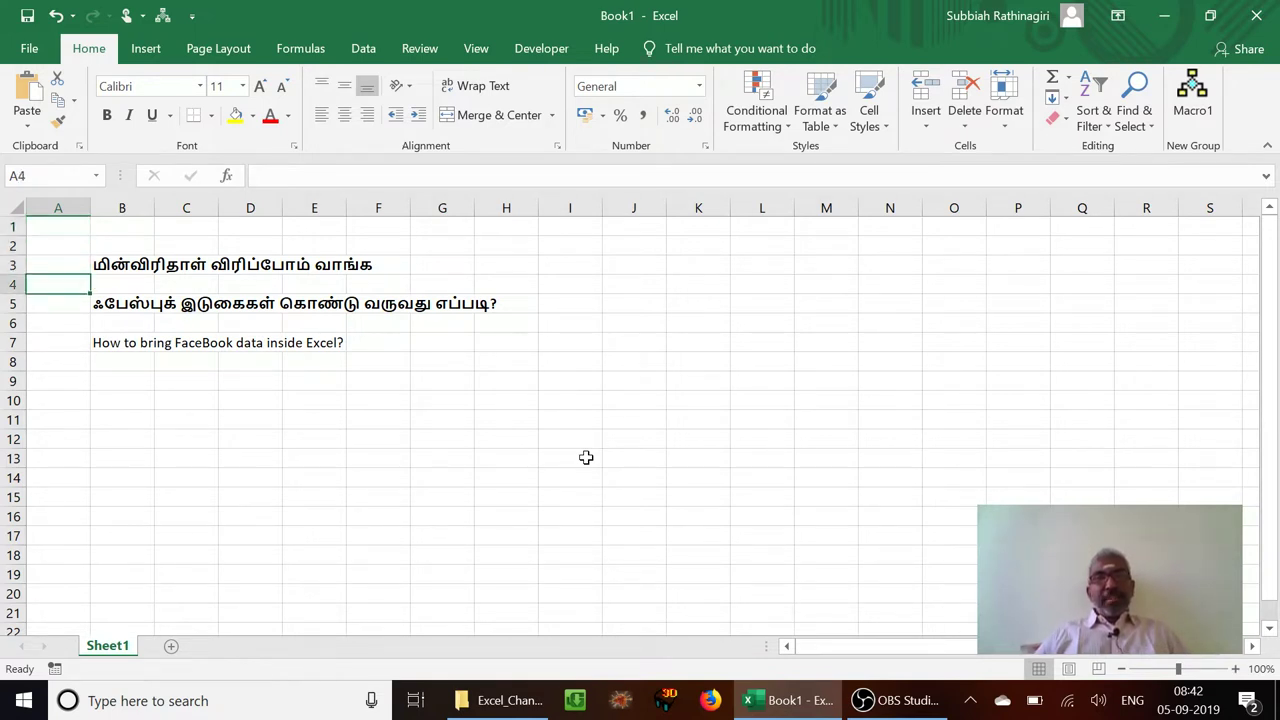
key("Down")
key("Down")
key("Down")
key("Down")
key("Down")
key("Right")
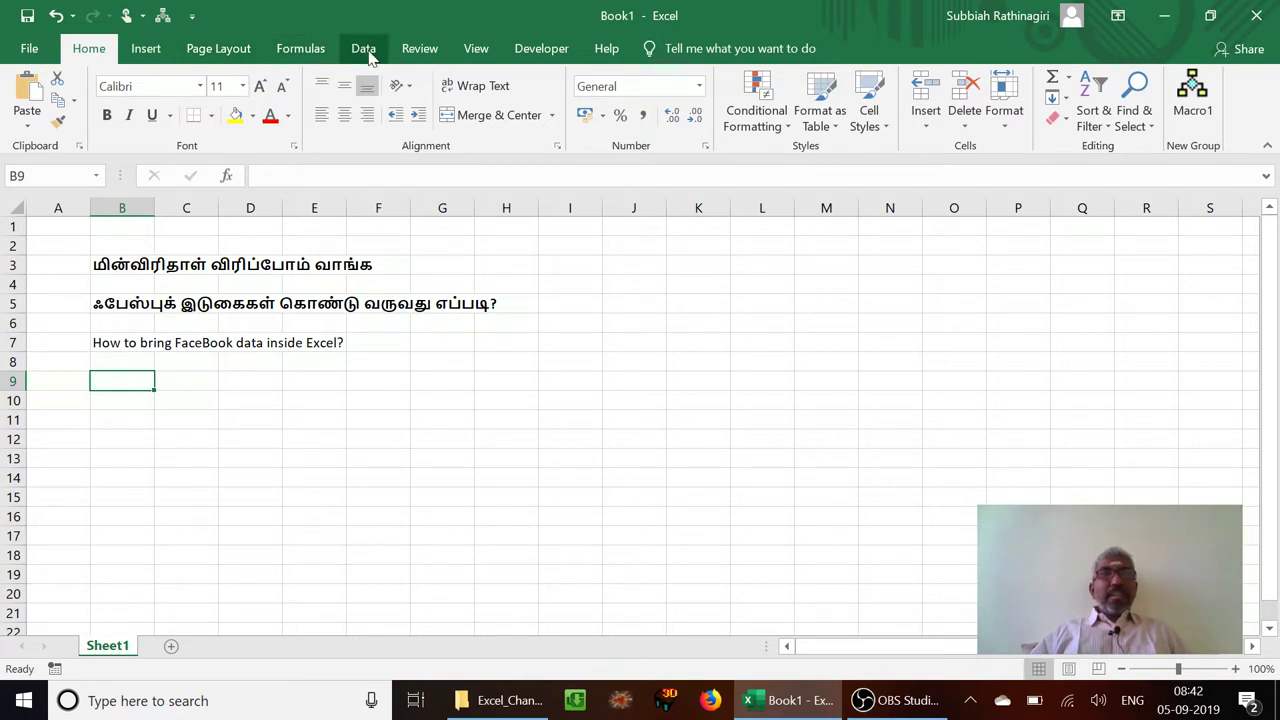
left_click(365, 50)
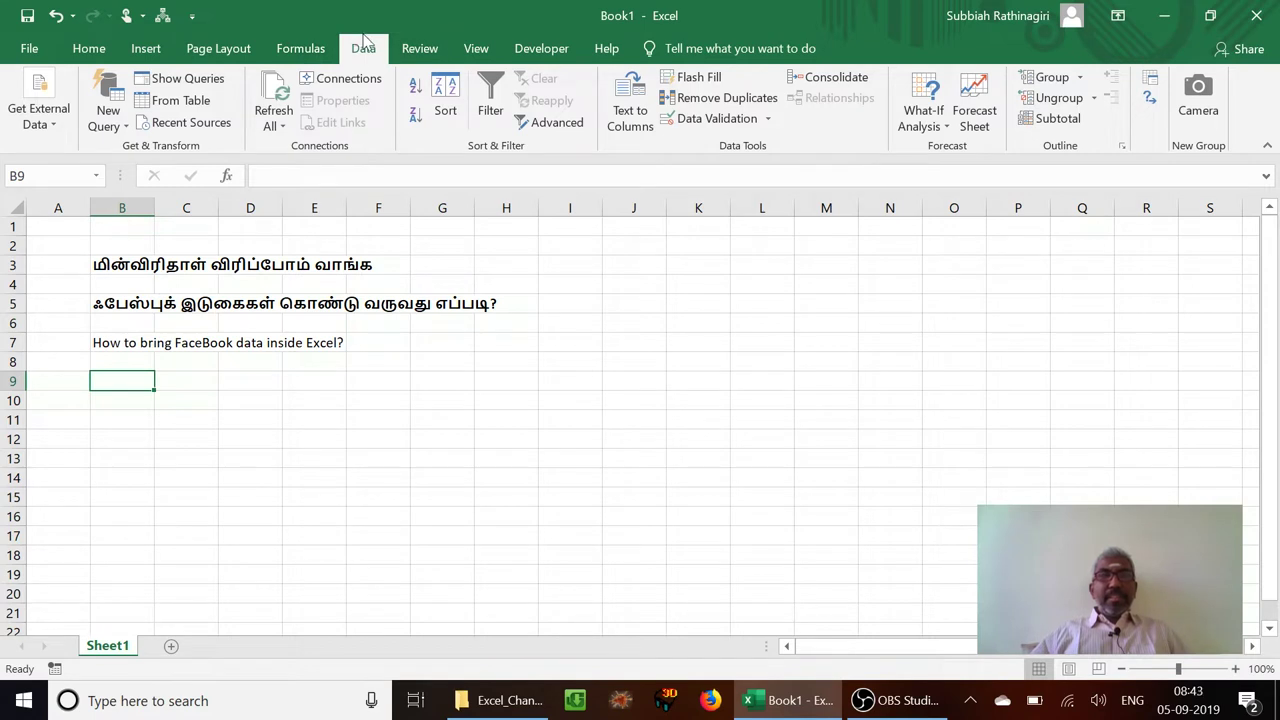
left_click(128, 128)
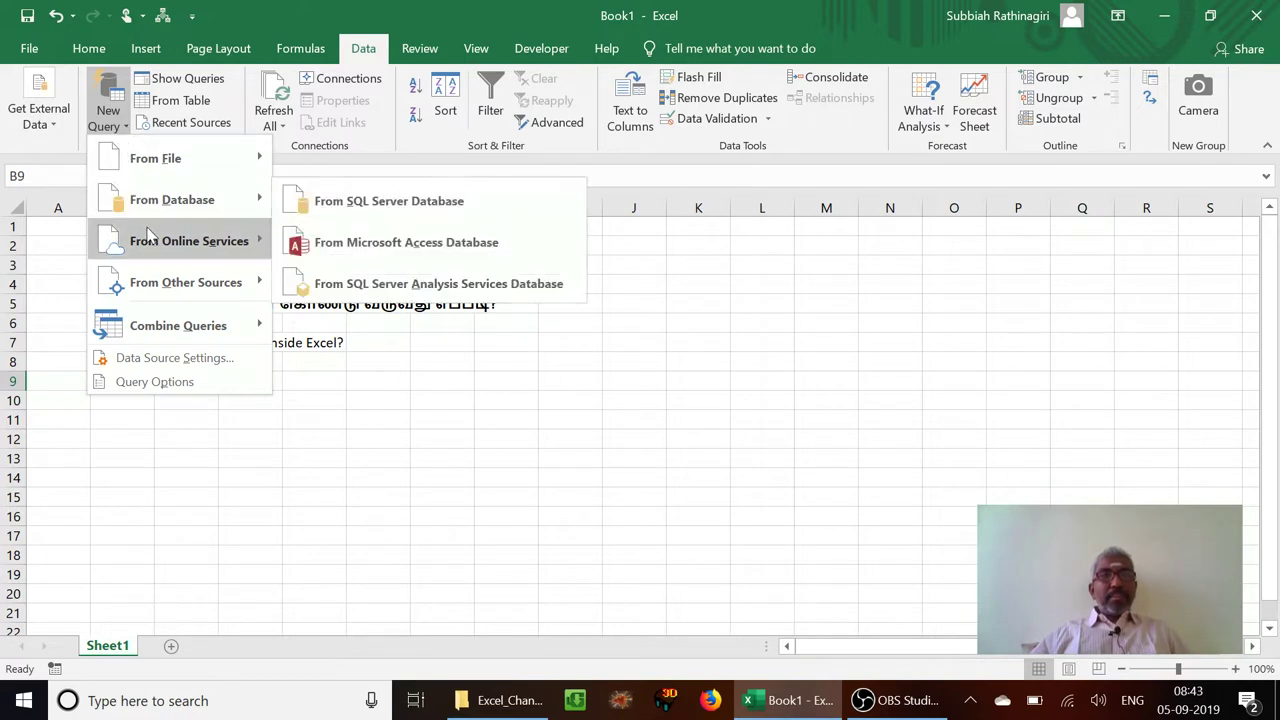
mouse_move(189, 241)
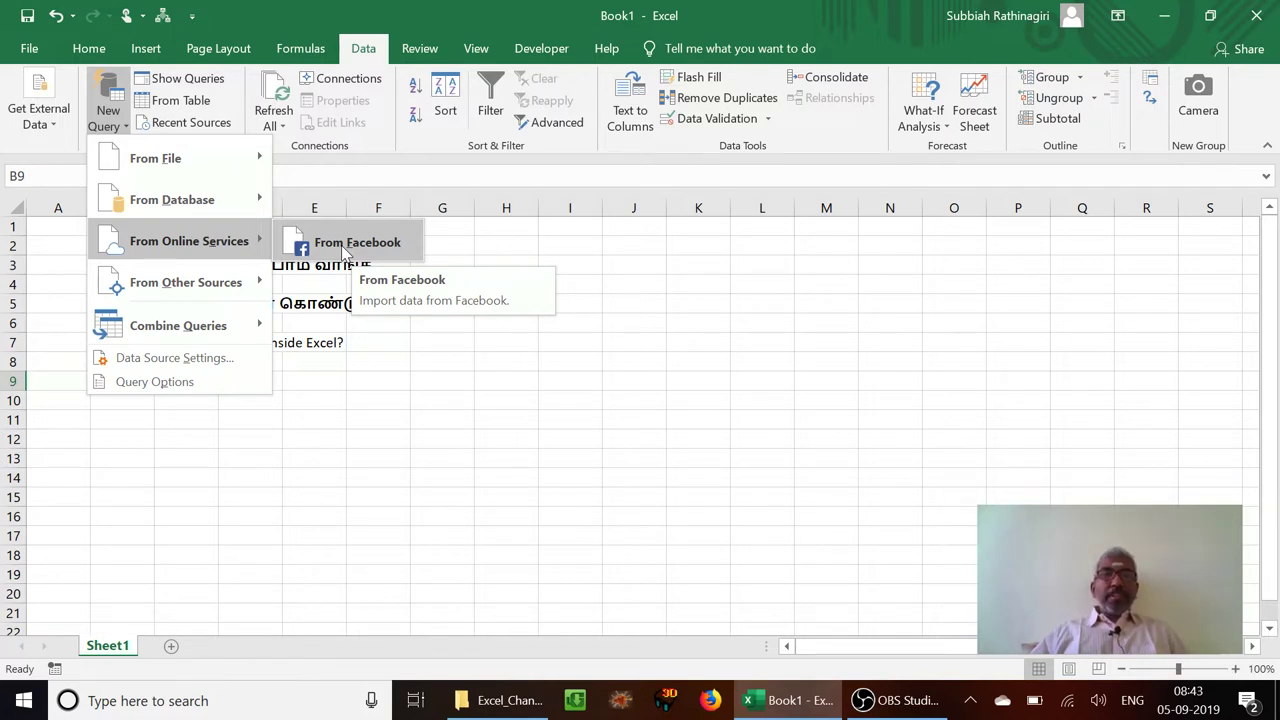
Step: Choose From Facebook and accept the third-party connector warning
left_click(345, 244)
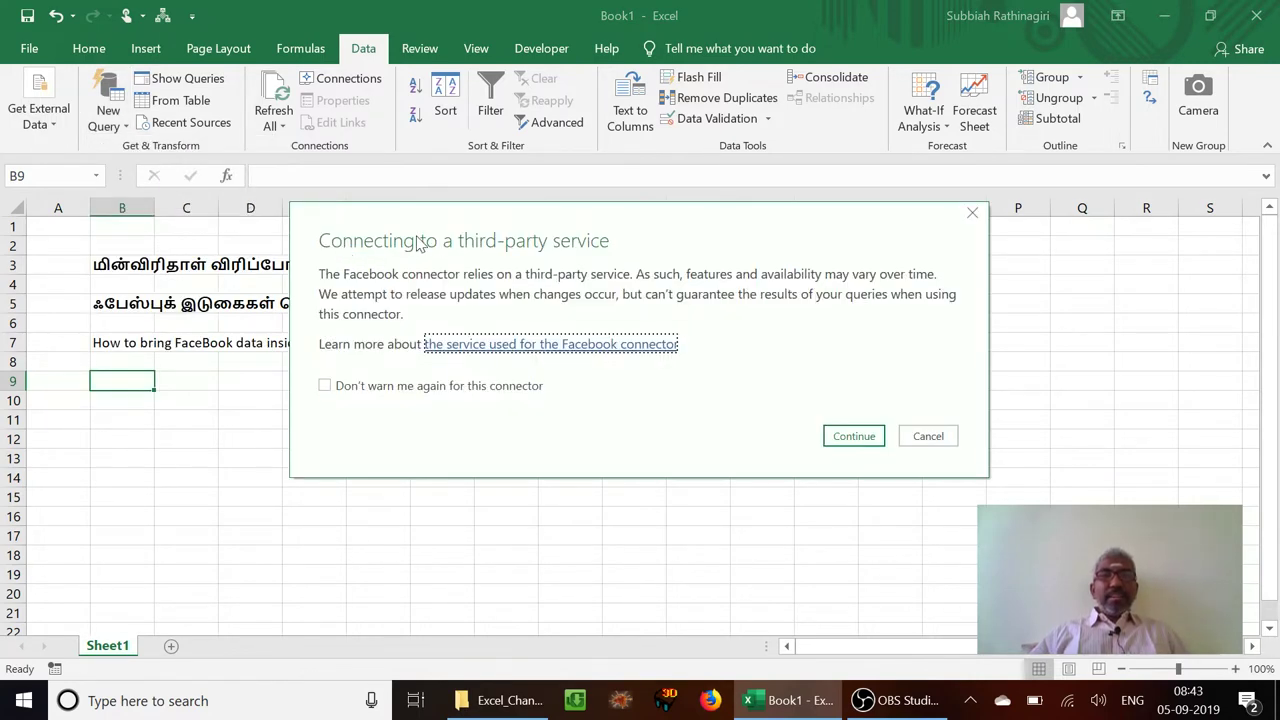
left_click_drag(425, 218, 267, 214)
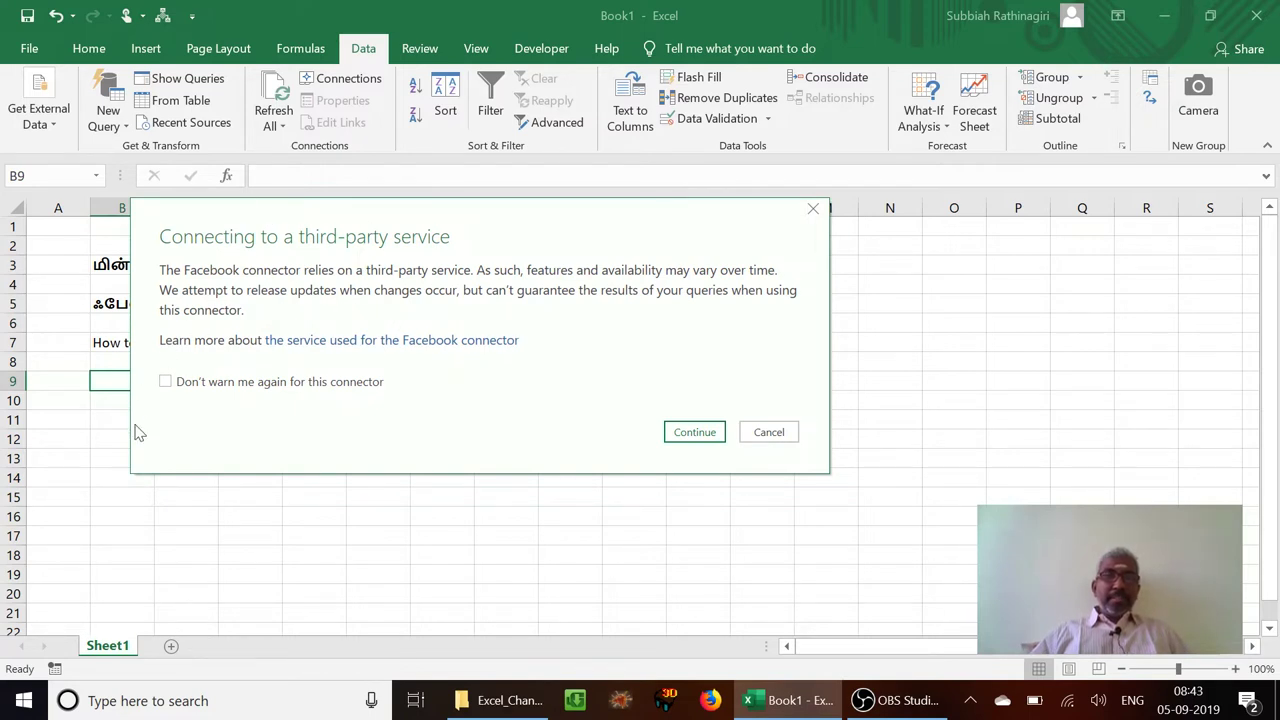
left_click(676, 432)
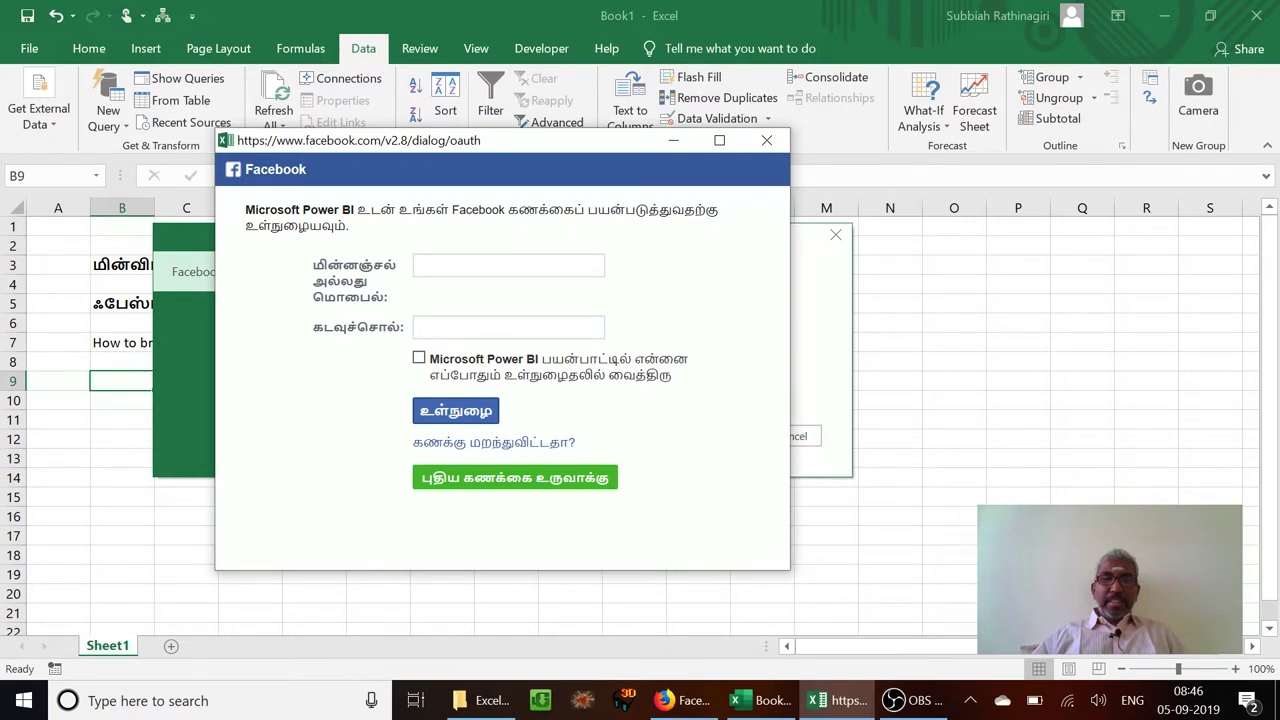
Step: Sign in to Facebook with the account e-mail and password
key("Tab")
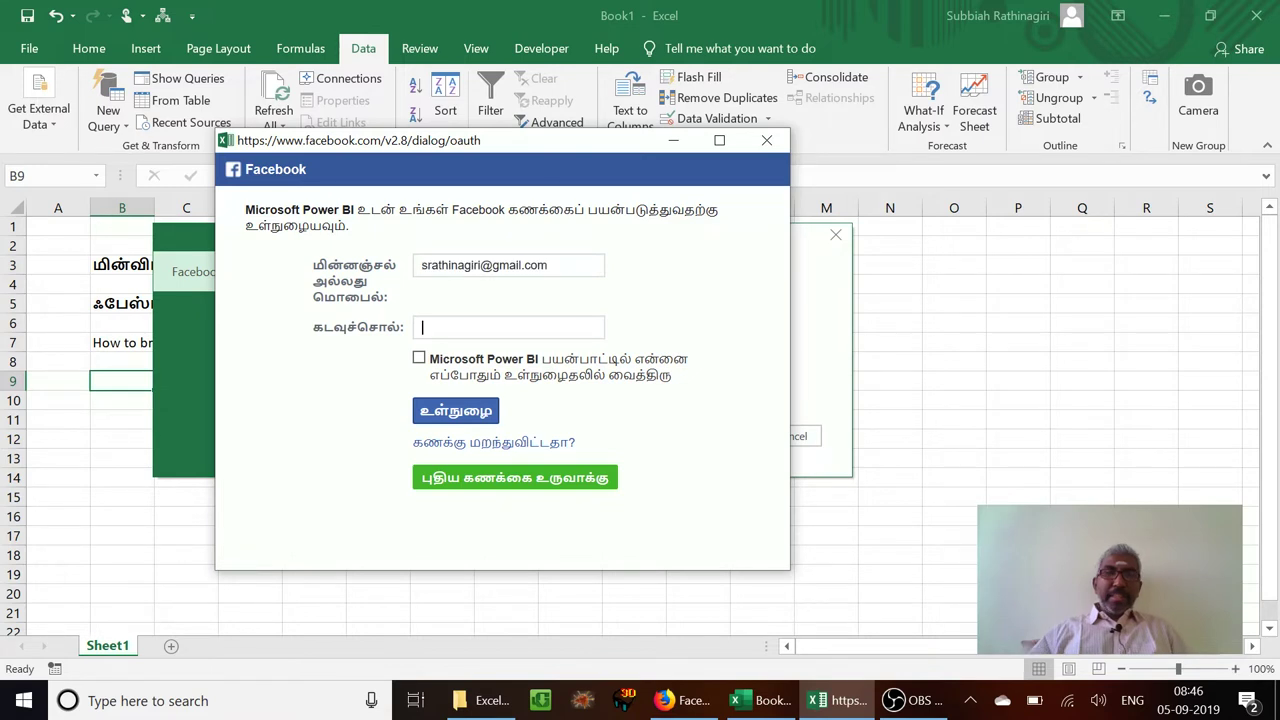
type("a")
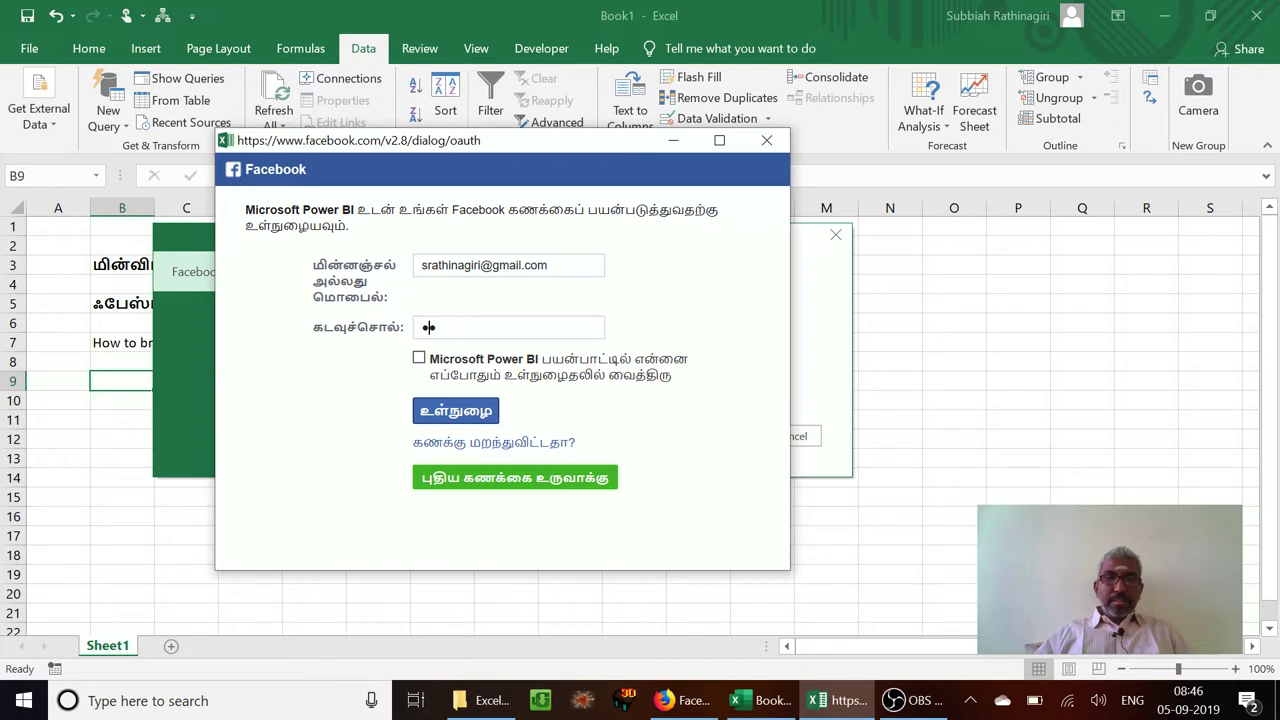
key("Return")
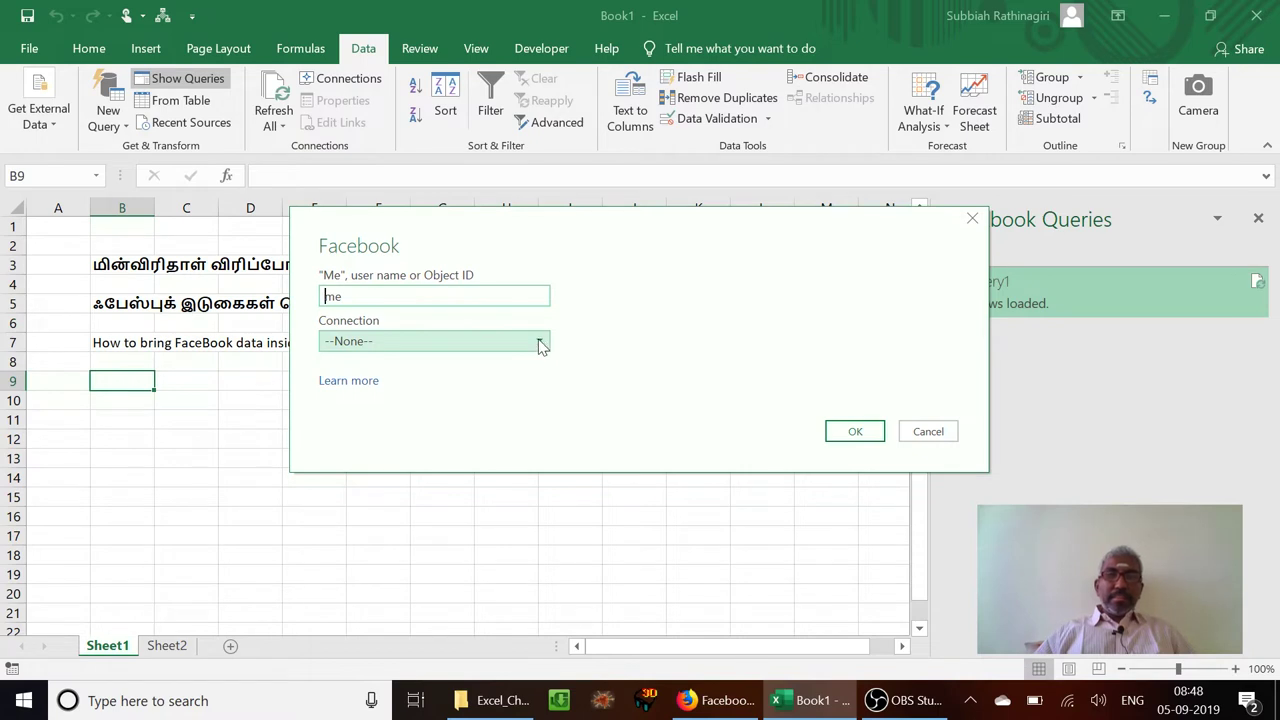
Step: Pick Posts as the Facebook connection and fetch the posts preview
left_click(540, 344)
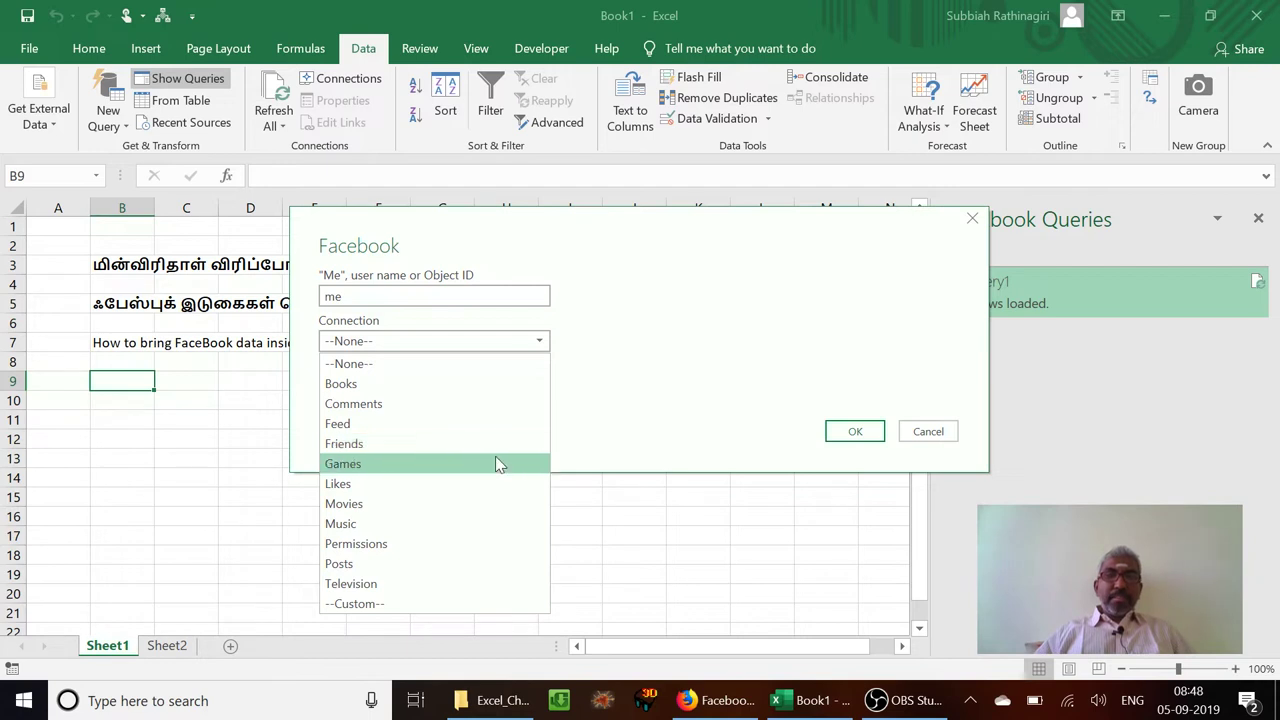
left_click(474, 576)
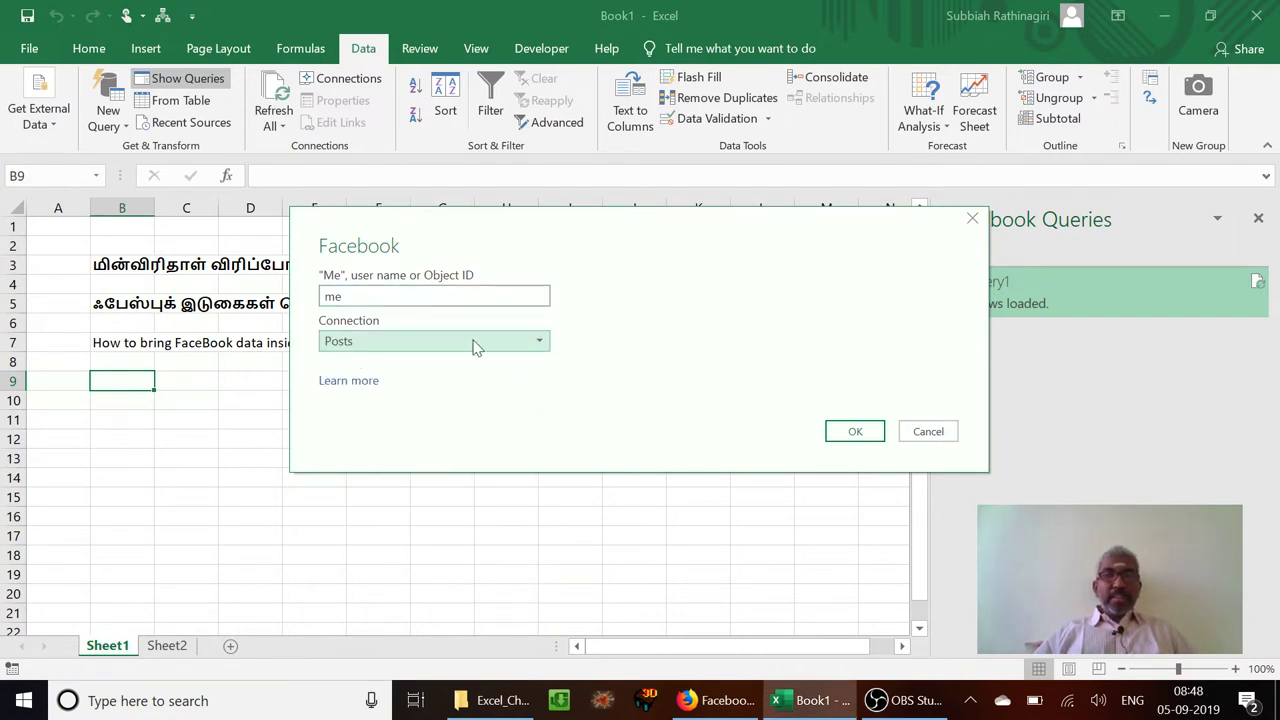
left_click(855, 431)
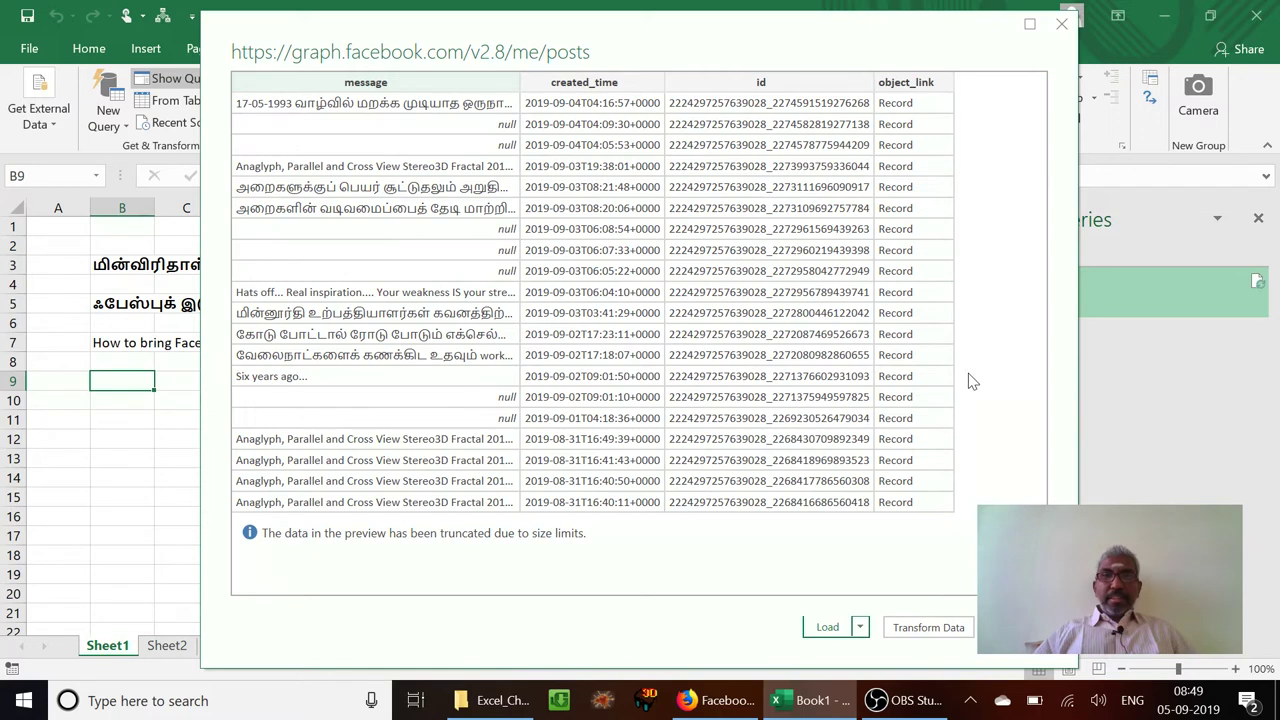
Step: Load the Facebook posts query into the workbook as a table
left_click(859, 627)
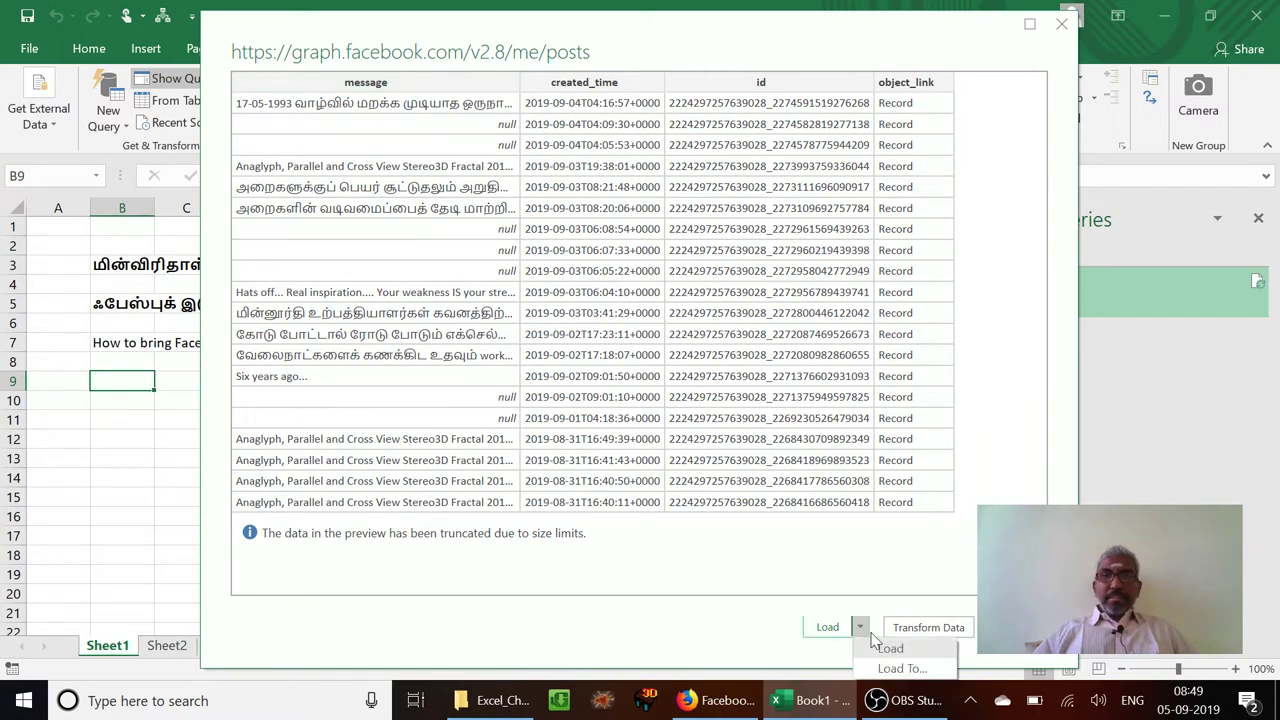
left_click(890, 649)
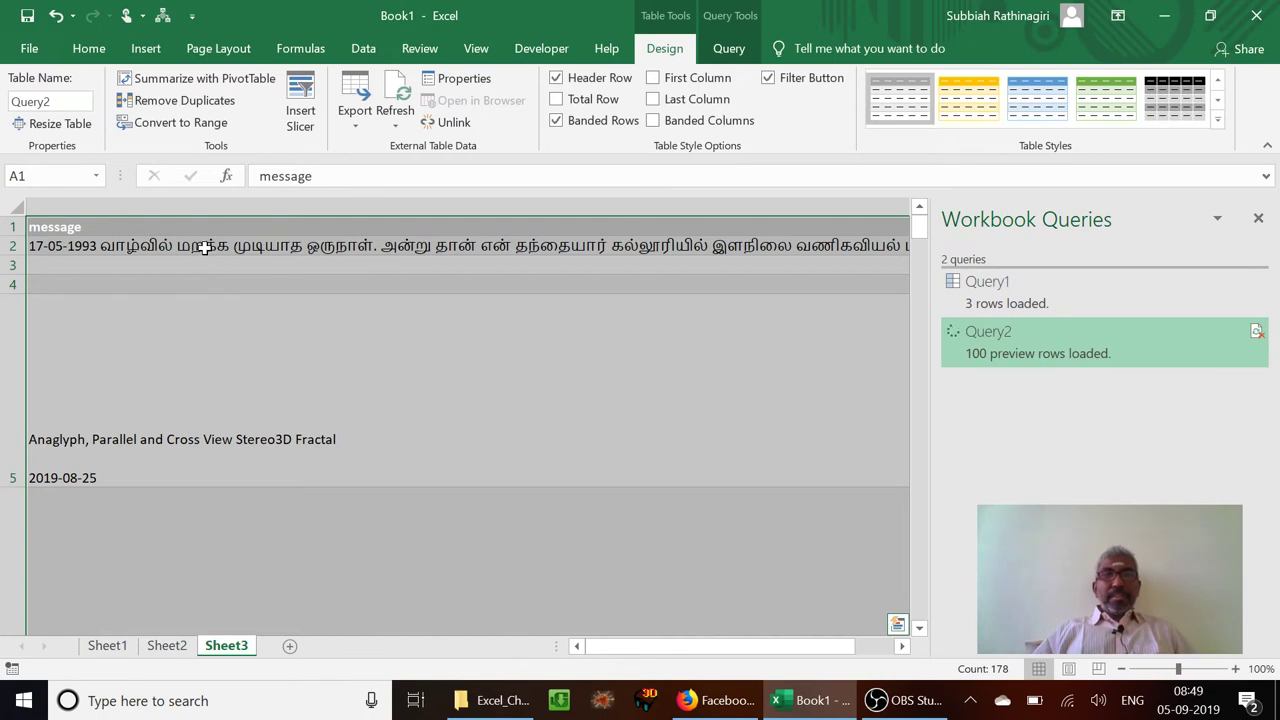
Step: Inspect the post messages in cells A2 and A4 on Sheet3, then return to Sheet1
left_click(204, 248)
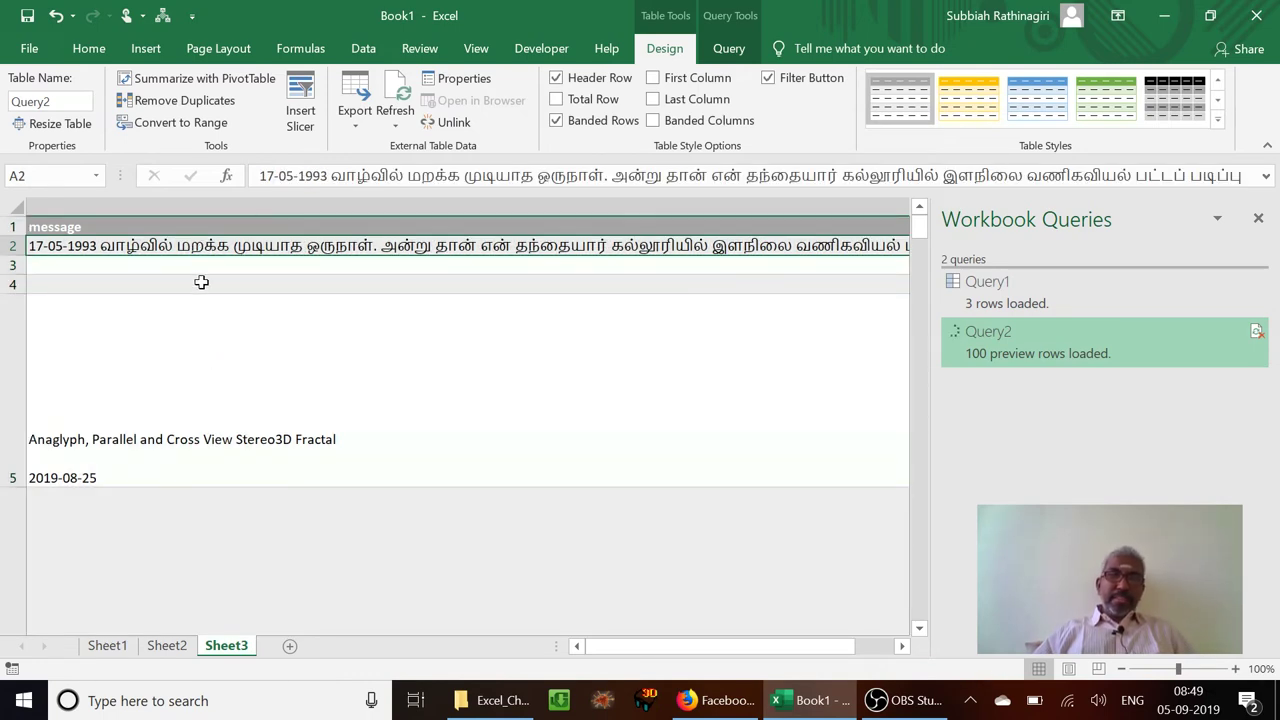
left_click(201, 283)
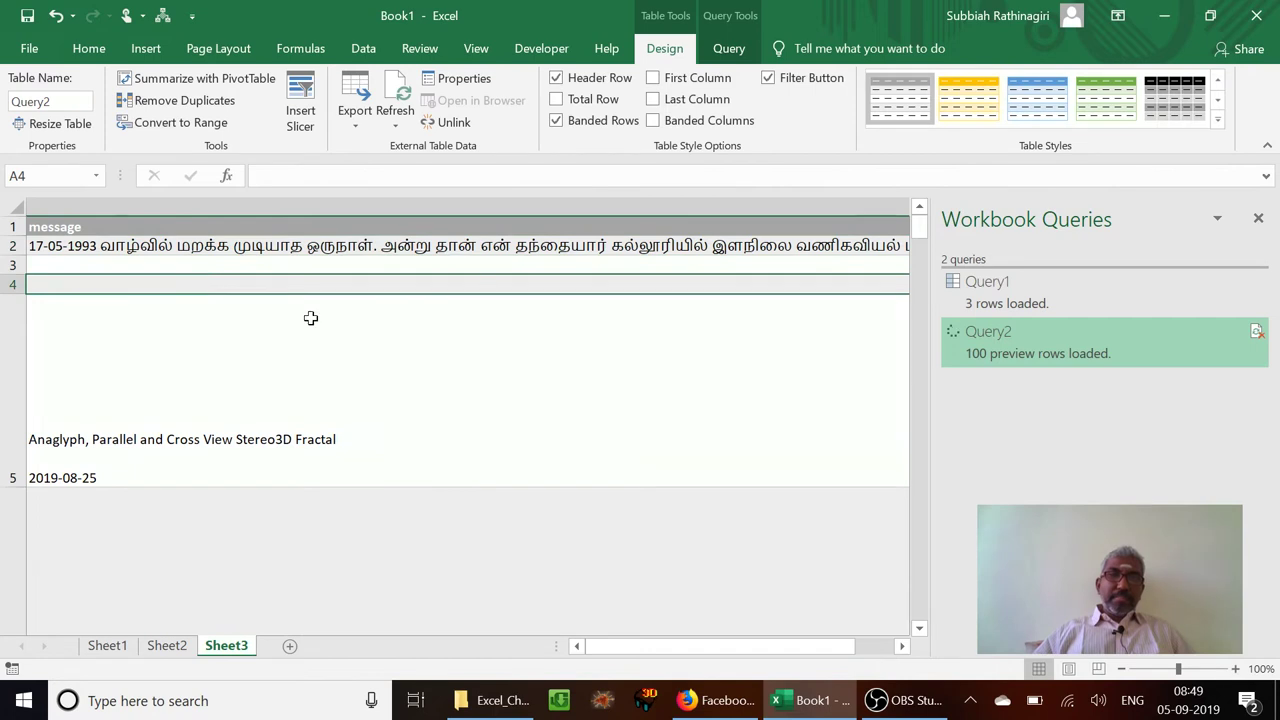
left_click(515, 247)
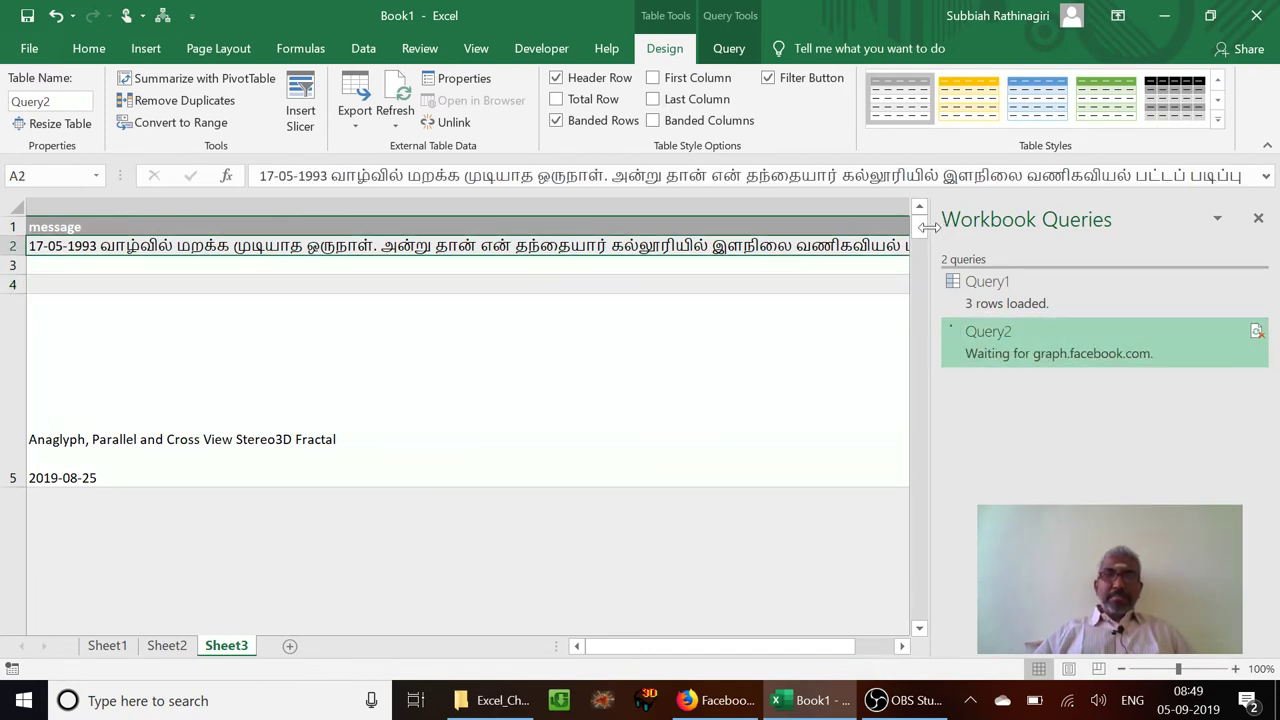
left_click_drag(920, 227, 924, 285)
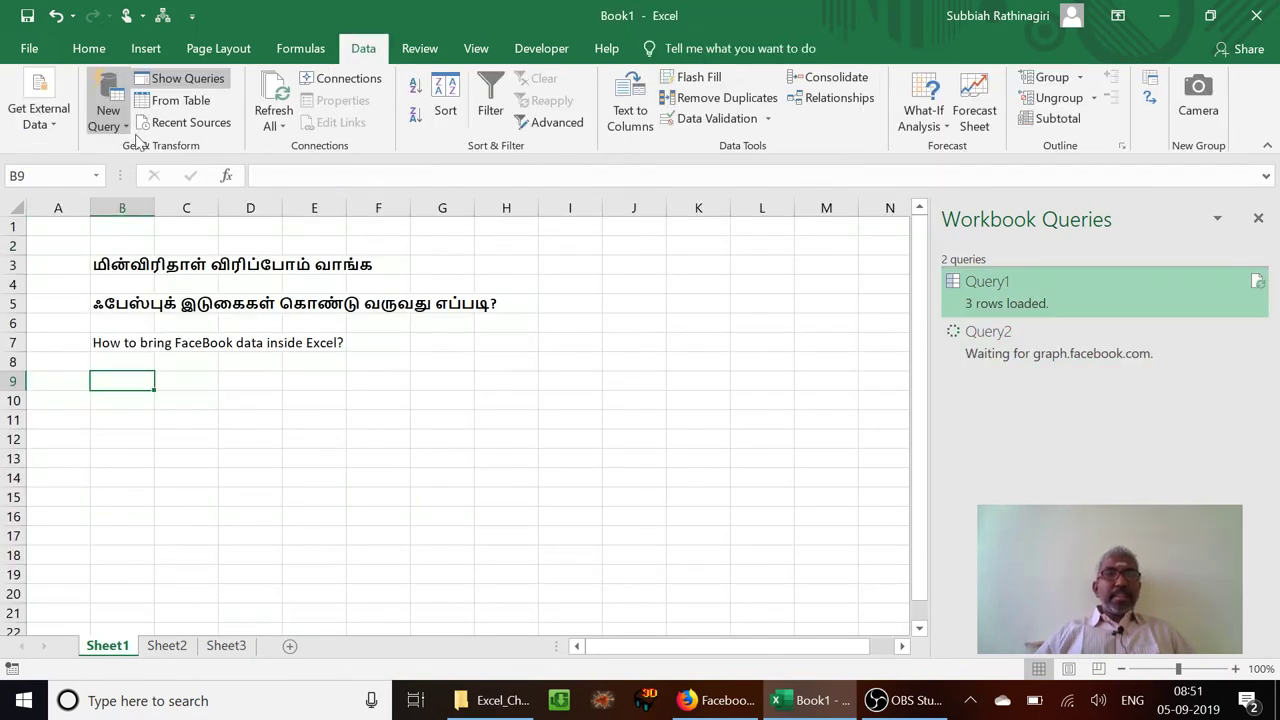
Step: Select an empty cell under the titles and bring up the New Query source list
left_click(125, 414)
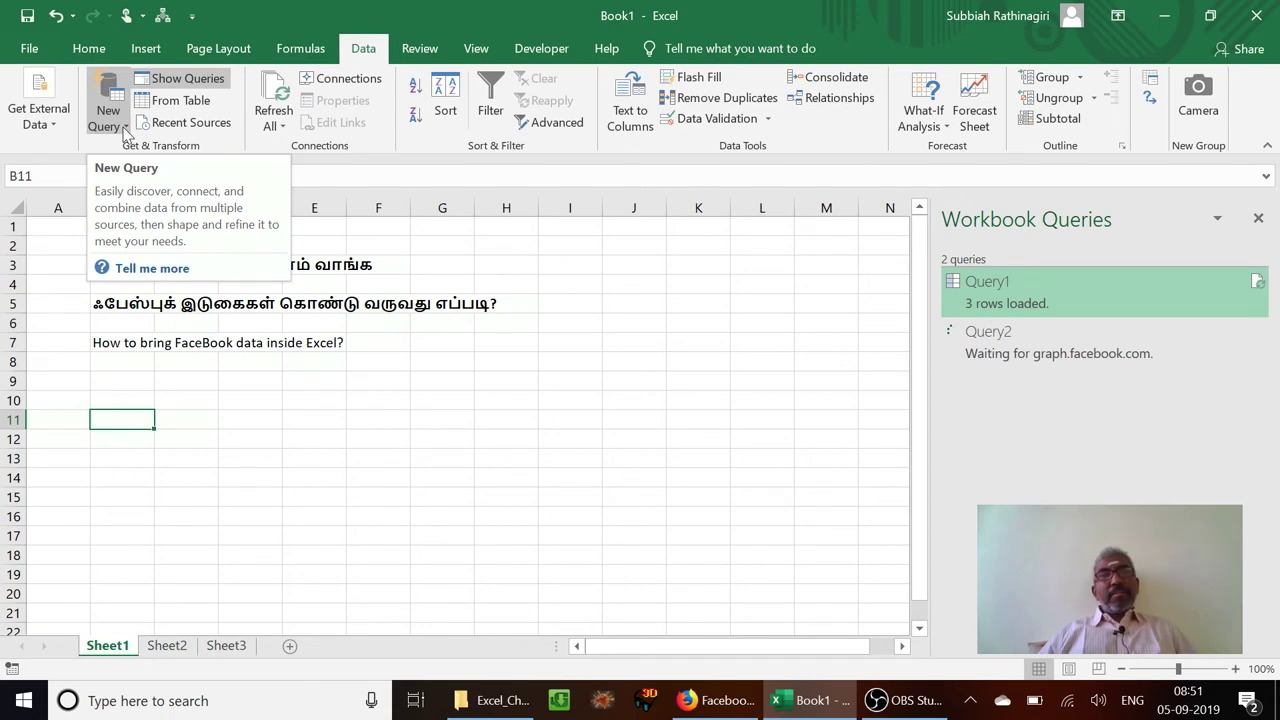
left_click(121, 138)
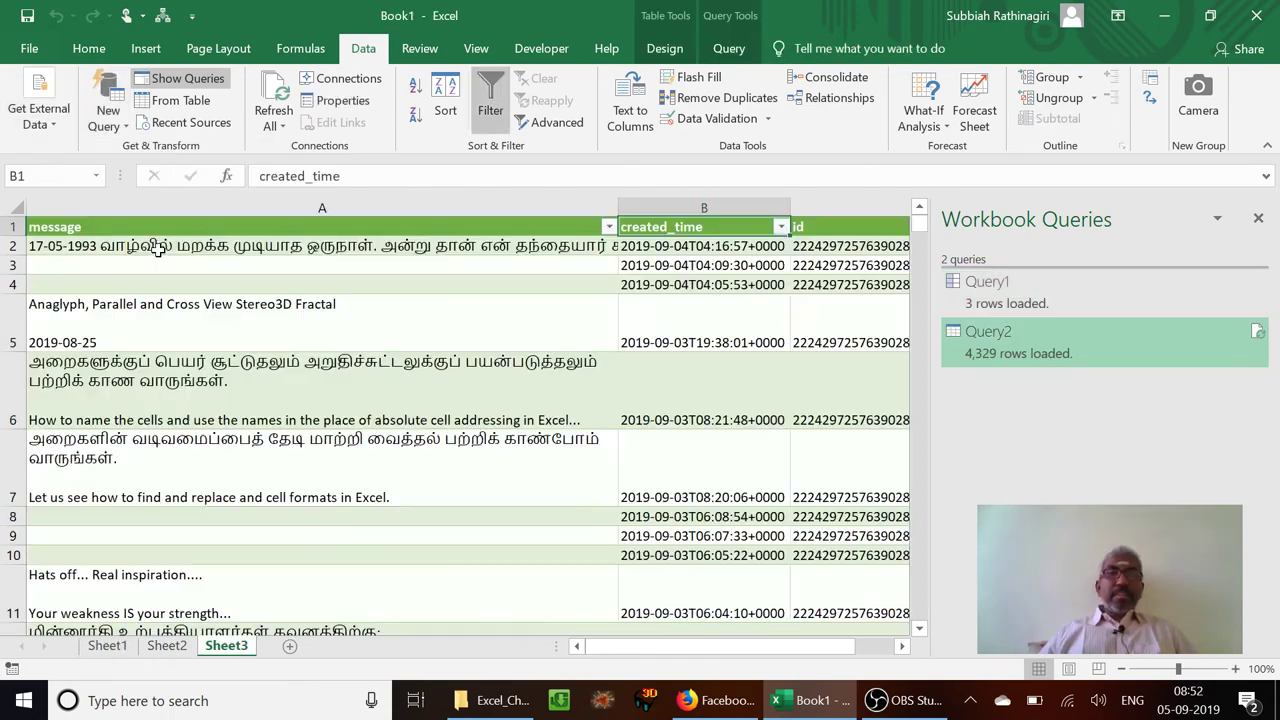
key("ctrl+Down")
scroll(158, 249, "down", 1)
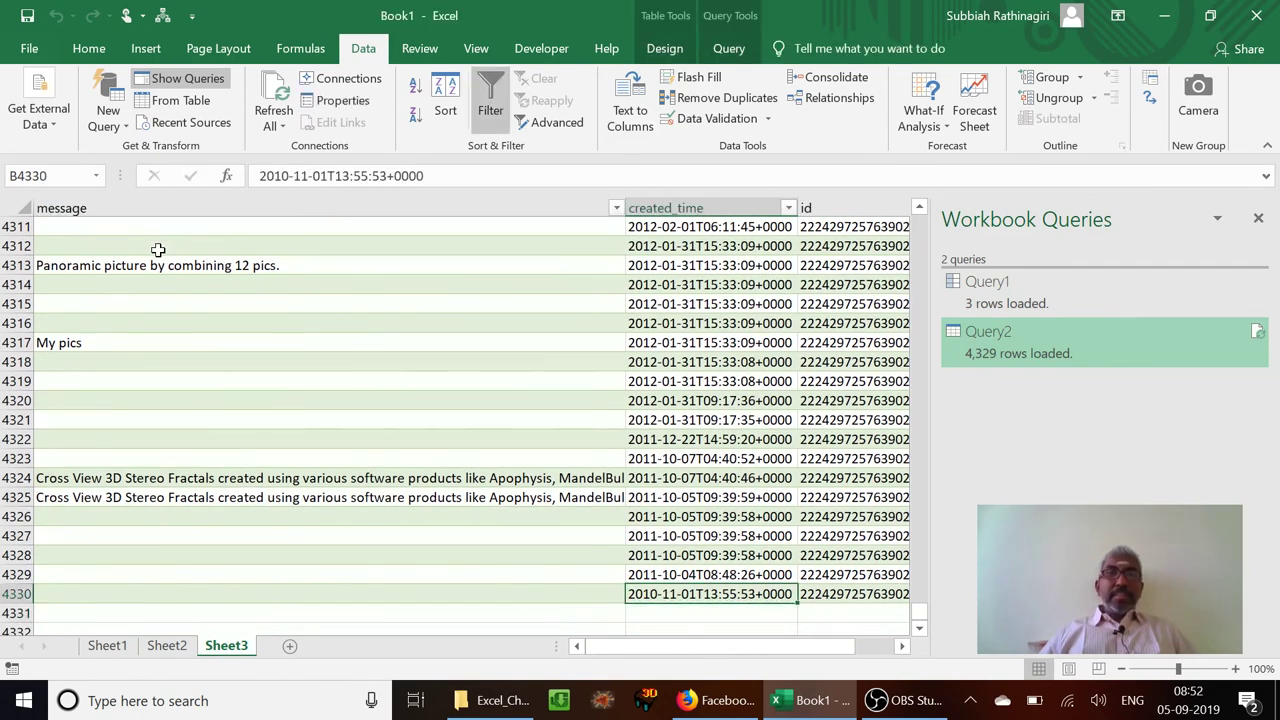
key("ctrl+Up")
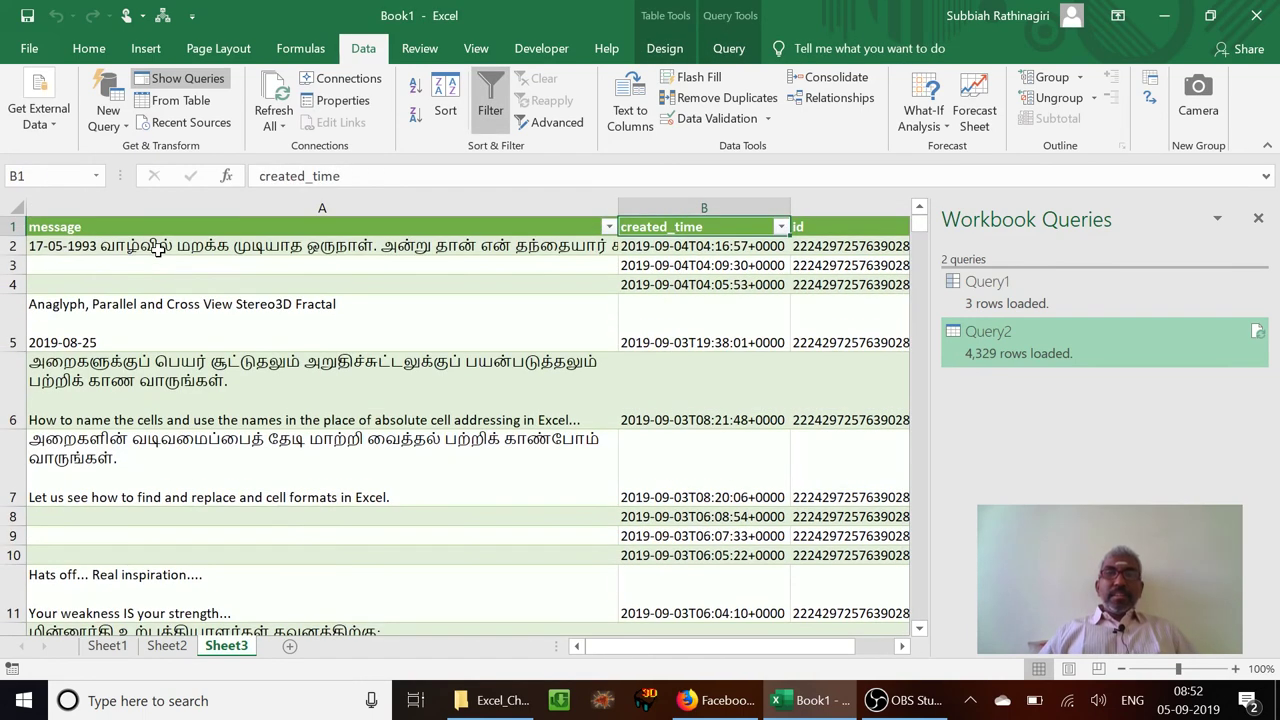
key("Down")
key("Left")
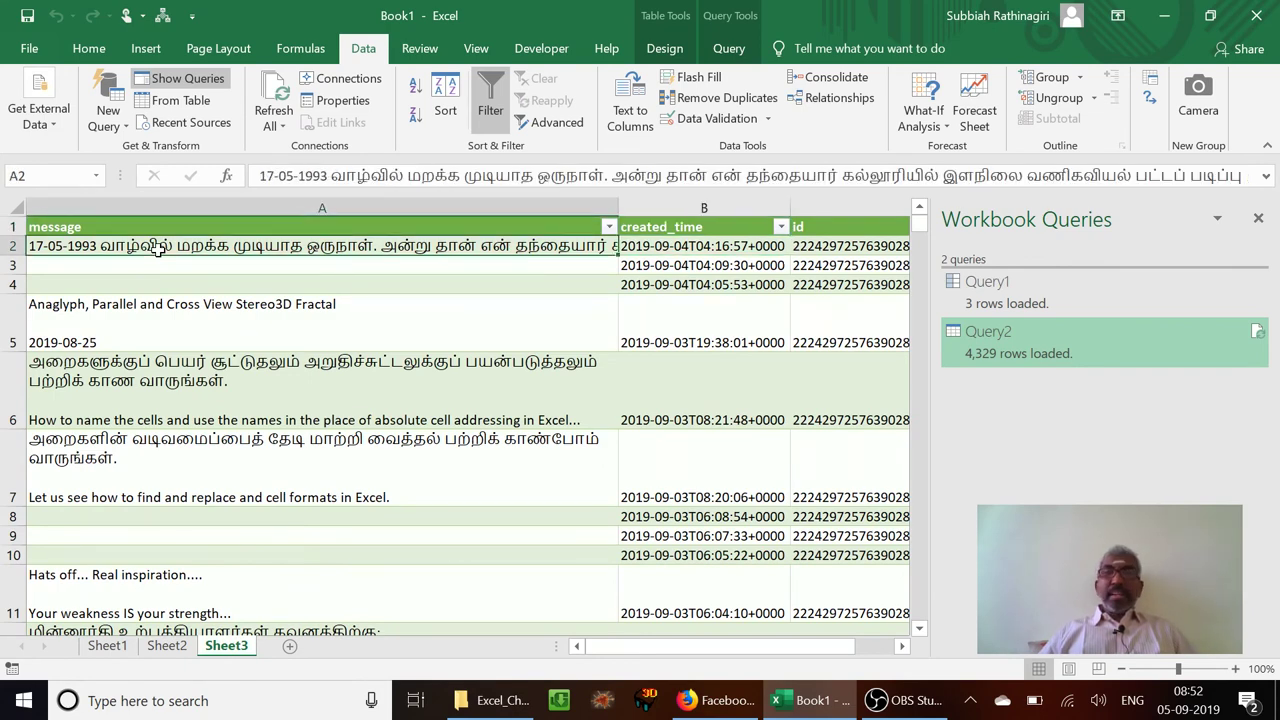
key("Right")
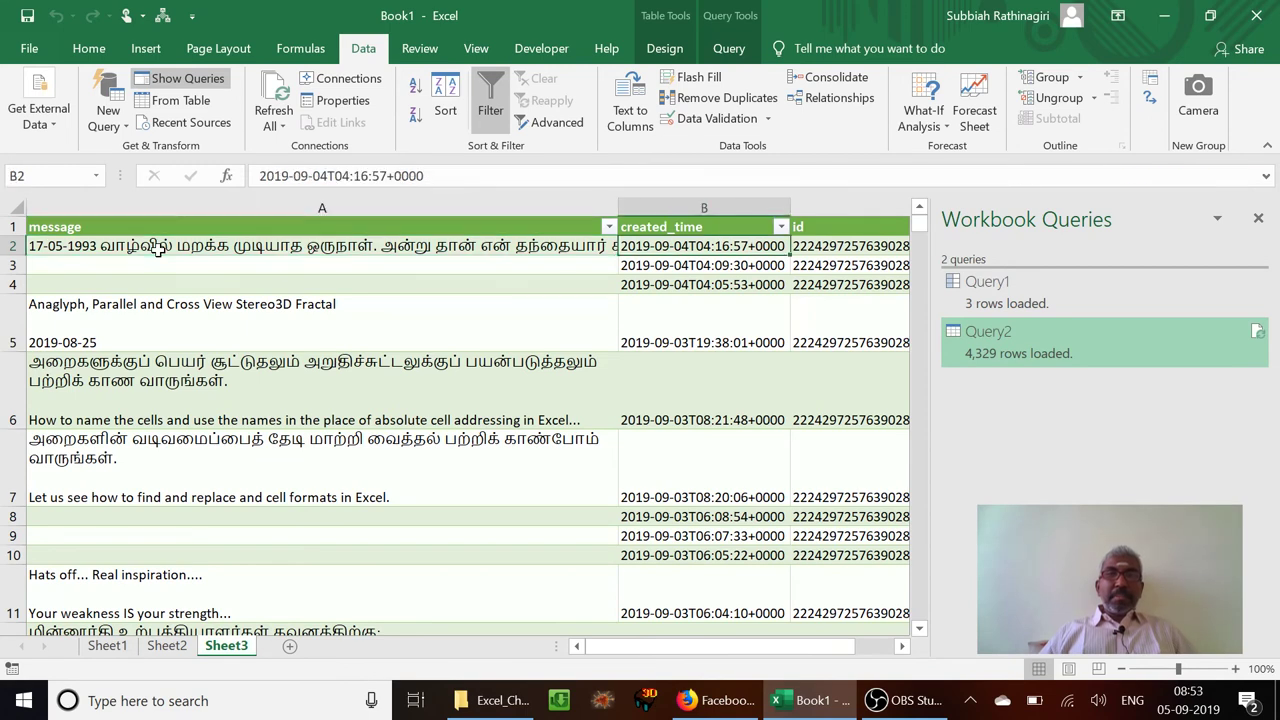
key("ctrl+Down")
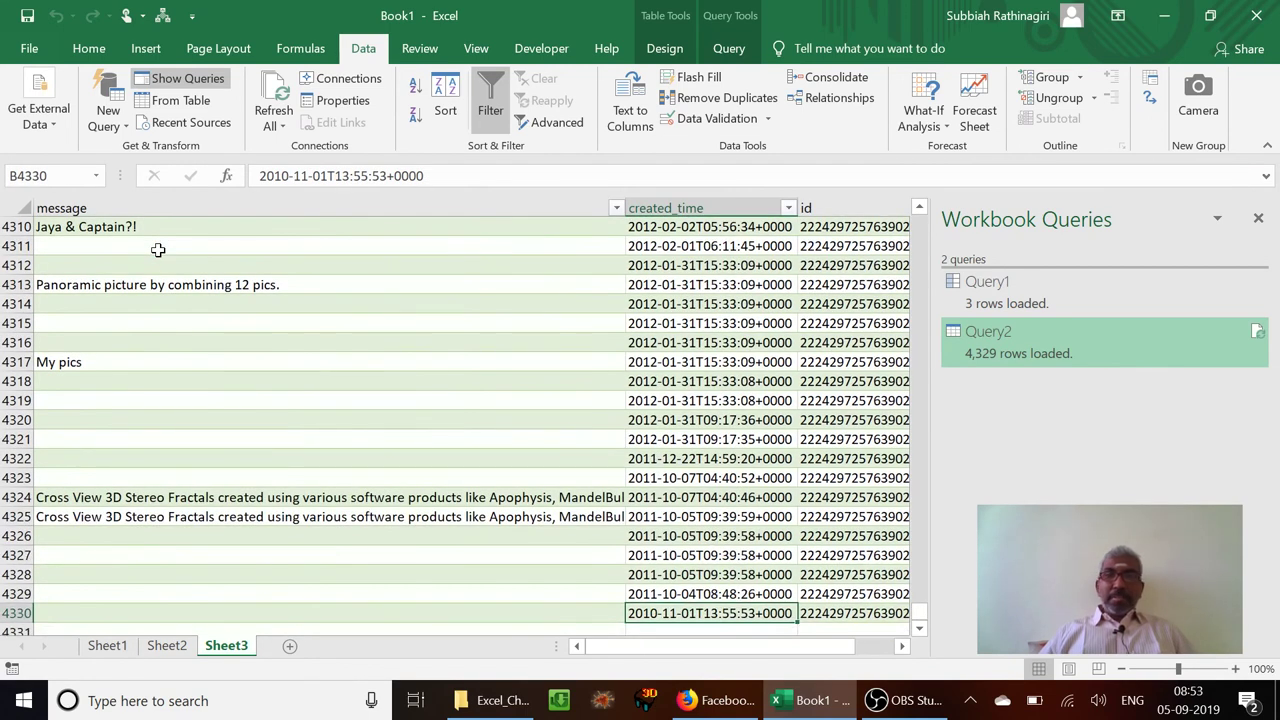
key("ctrl+Up")
key("Left")
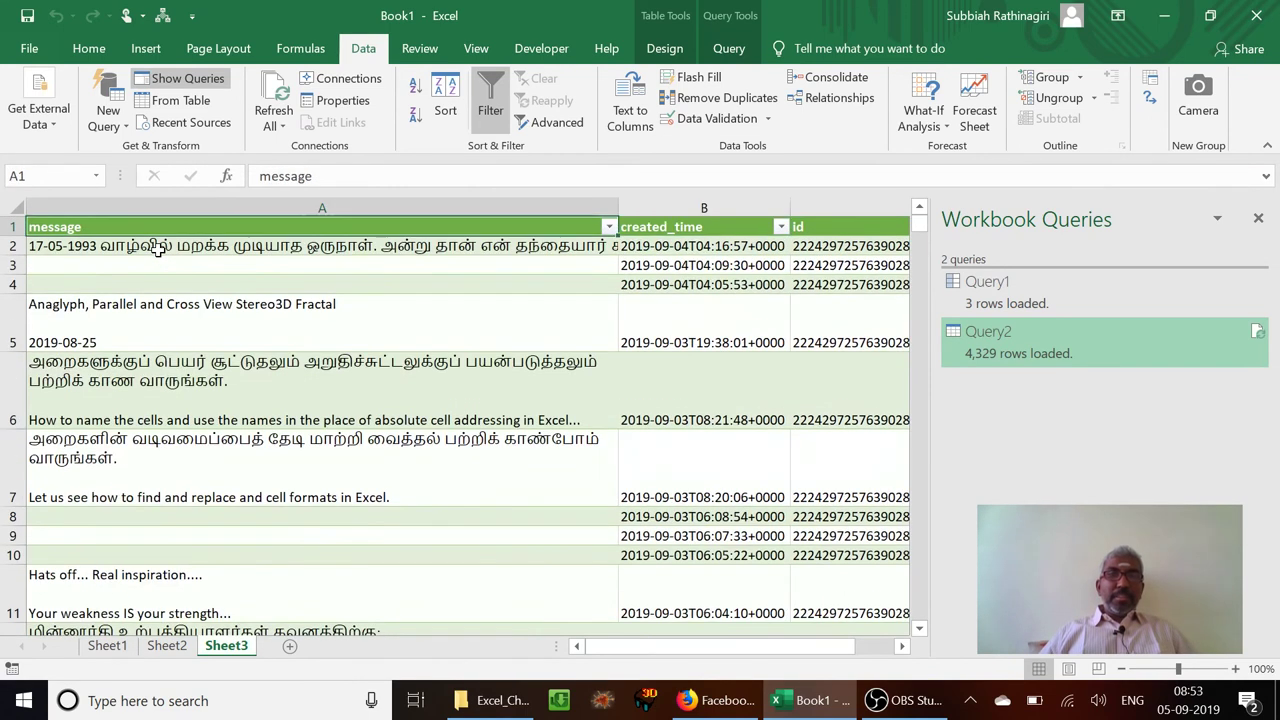
key("Down")
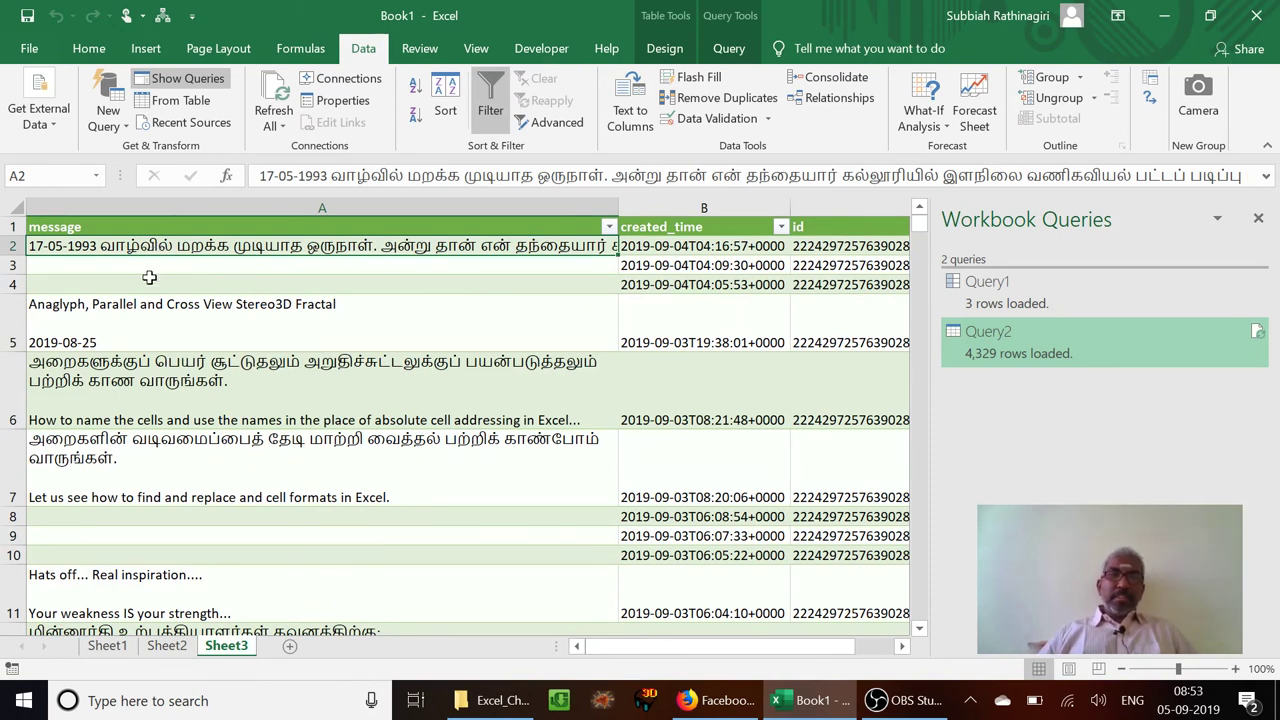
left_click(165, 274)
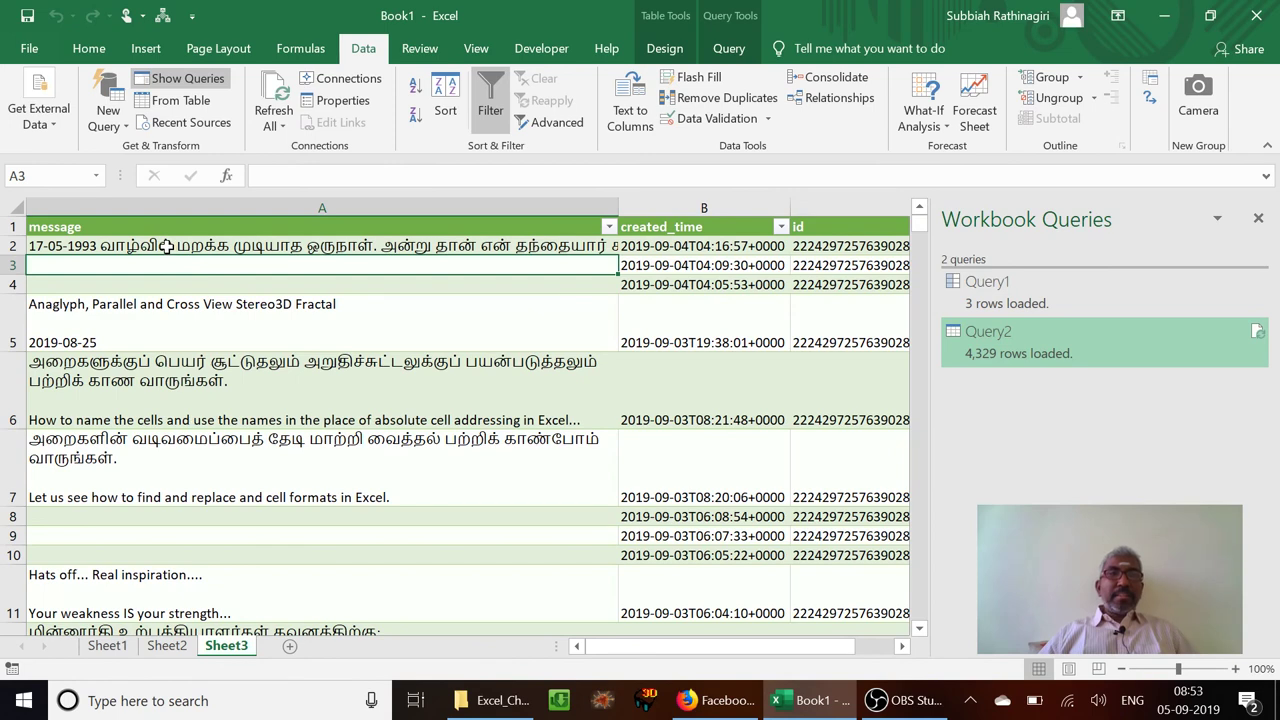
left_click(166, 246)
Step: Bring up the New Query source list on the Data tab
left_click(125, 118)
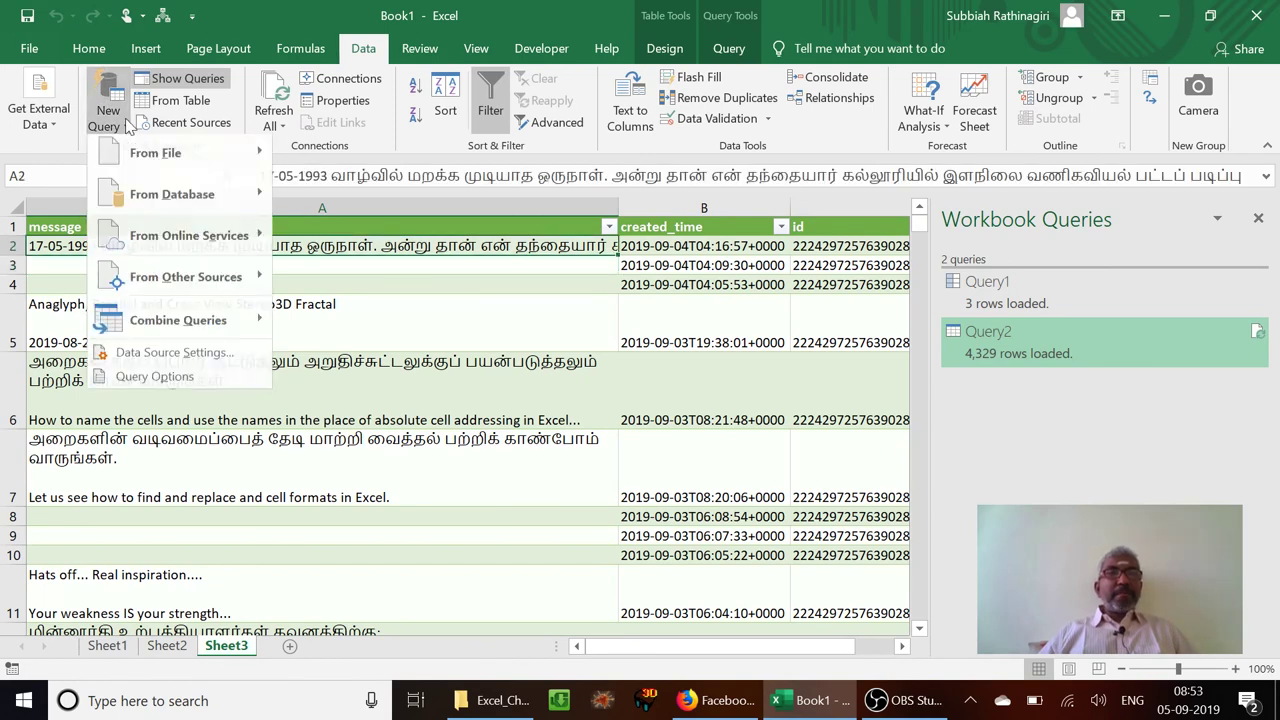